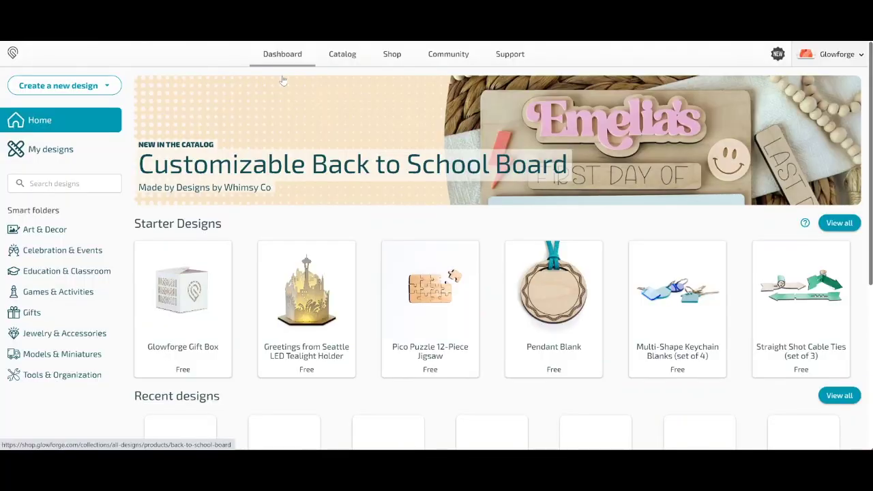
- Create a blank design and upload the hello summer.svg file into it
{"action": "left_click", "coordinate": [50, 86]}
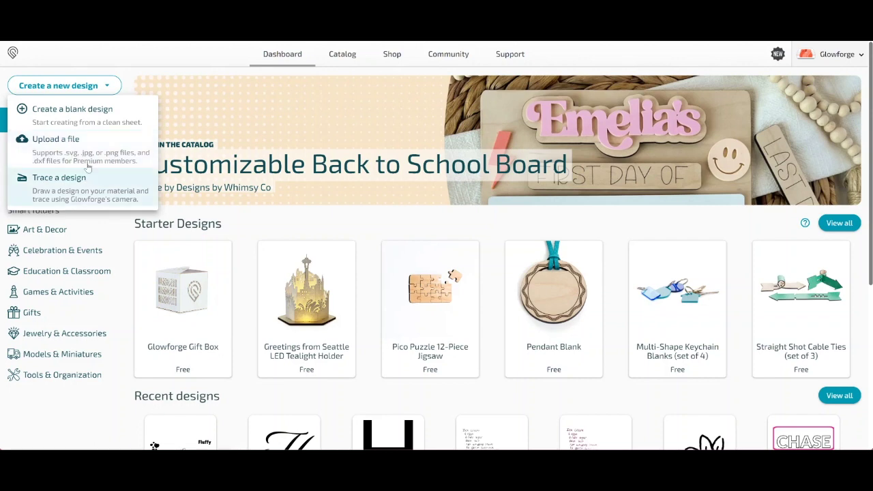
{"action": "left_click", "coordinate": [63, 118]}
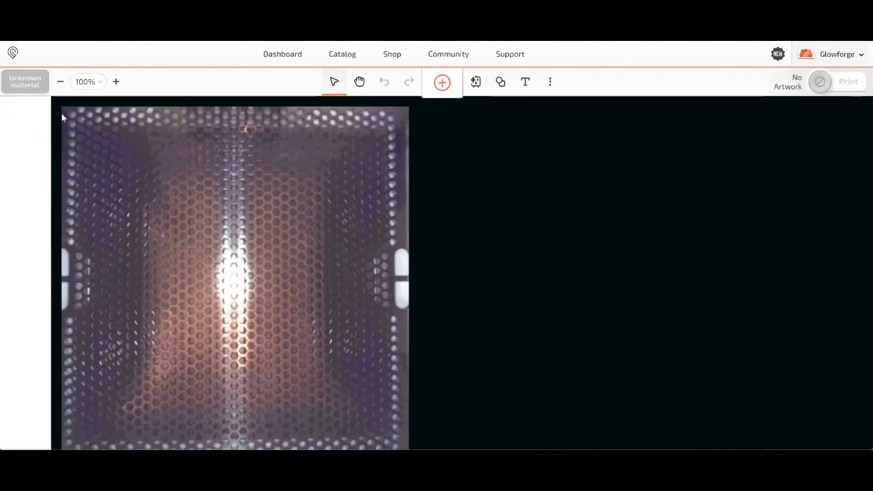
{"action": "left_click", "coordinate": [442, 82]}
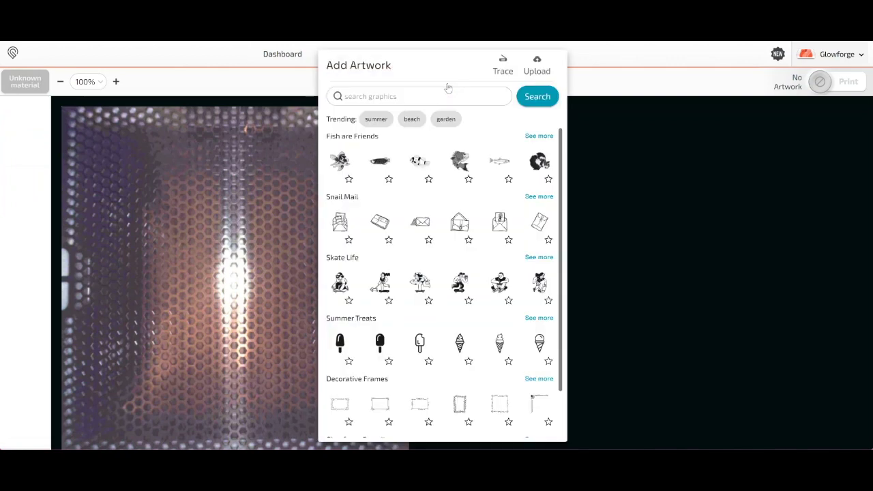
{"action": "left_click", "coordinate": [538, 69]}
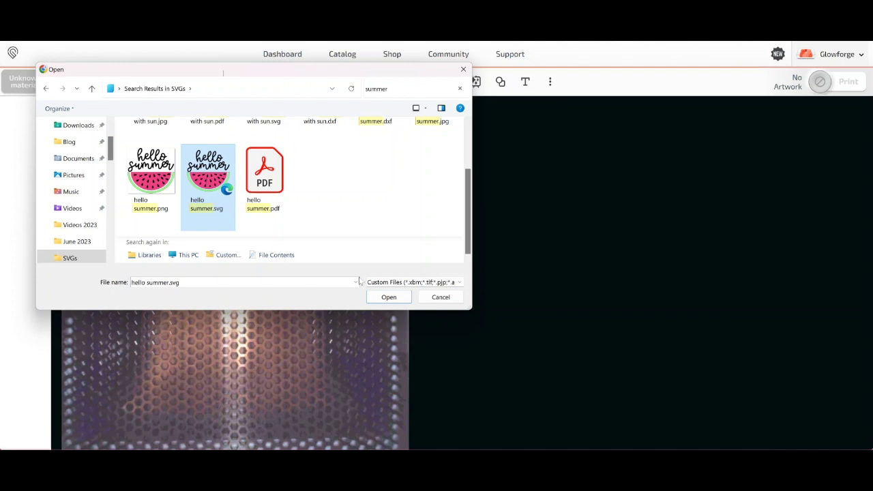
{"action": "left_click", "coordinate": [387, 297]}
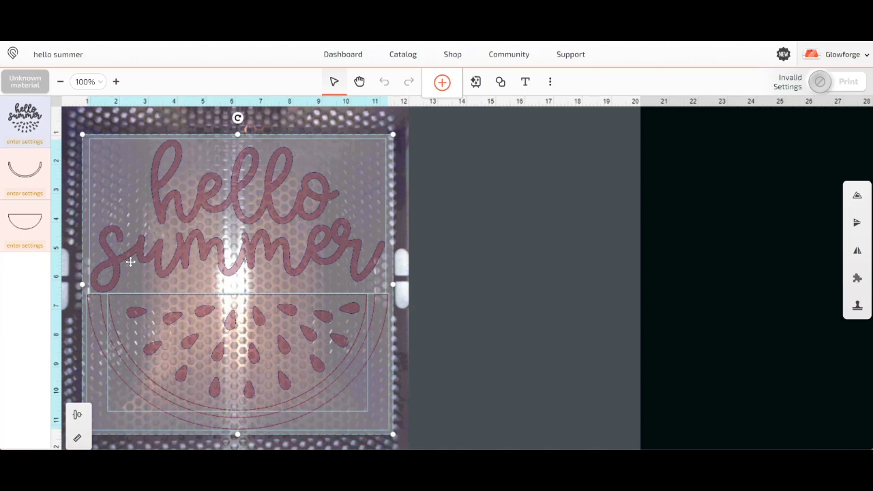
- Add a circle shape beside the artwork and enlarge it to about 11 inches across
{"action": "left_click", "coordinate": [500, 82]}
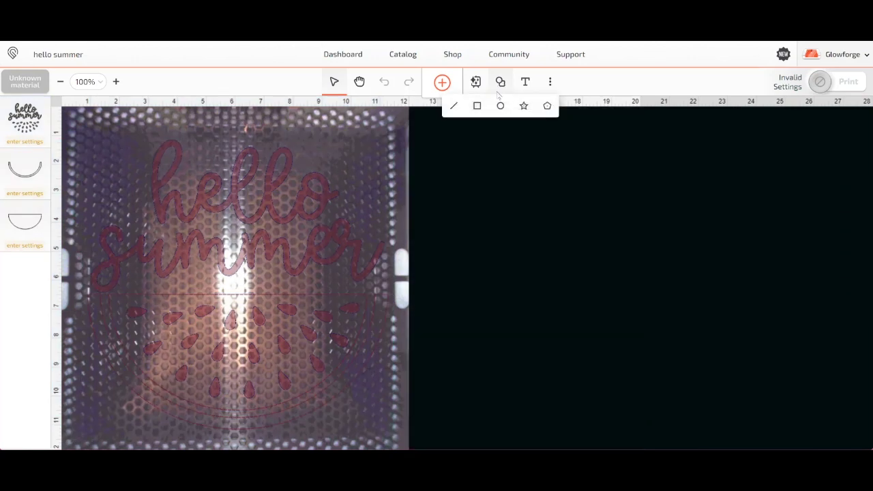
{"action": "left_click", "coordinate": [501, 107]}
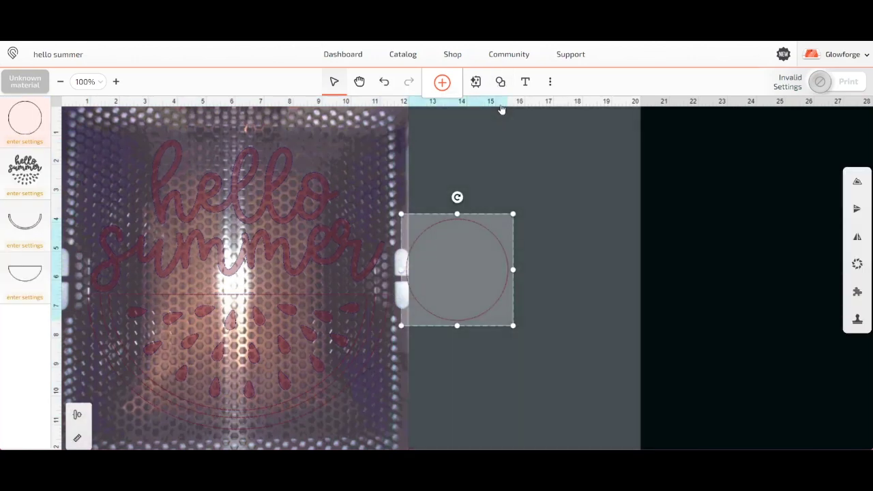
{"action": "left_click_drag", "start_coordinate": [401, 213], "coordinate": [216, 154]}
- Shrink the hello summer artwork slightly and fit the circle around it as a border about 10 inches across
{"action": "left_click", "coordinate": [96, 141]}
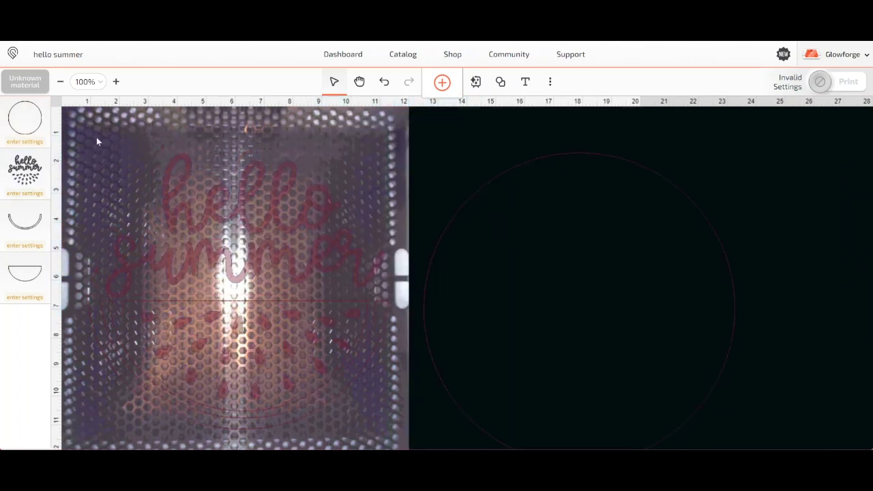
{"action": "left_click_drag", "start_coordinate": [96, 141], "coordinate": [304, 300]}
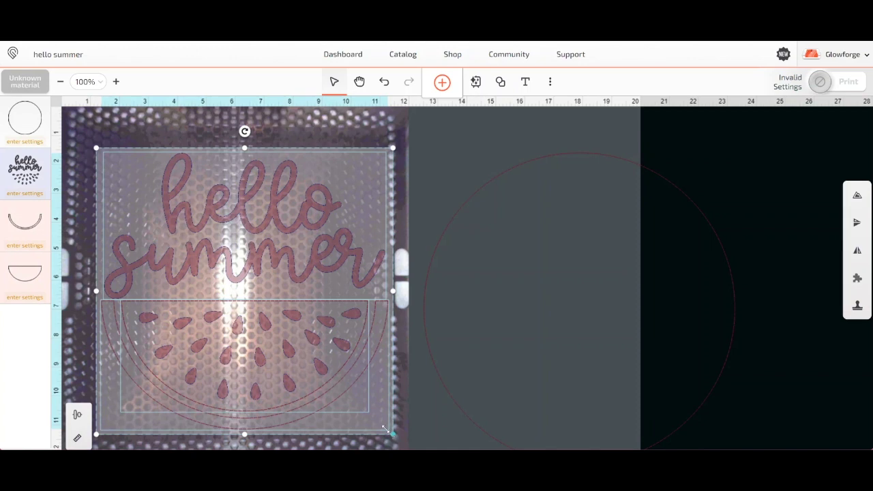
{"action": "left_click", "coordinate": [611, 396]}
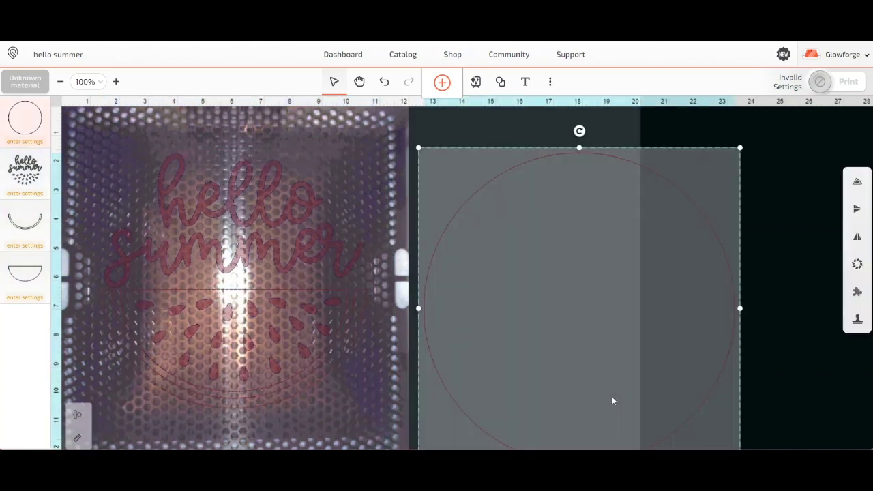
{"action": "left_click_drag", "start_coordinate": [608, 396], "coordinate": [266, 351]}
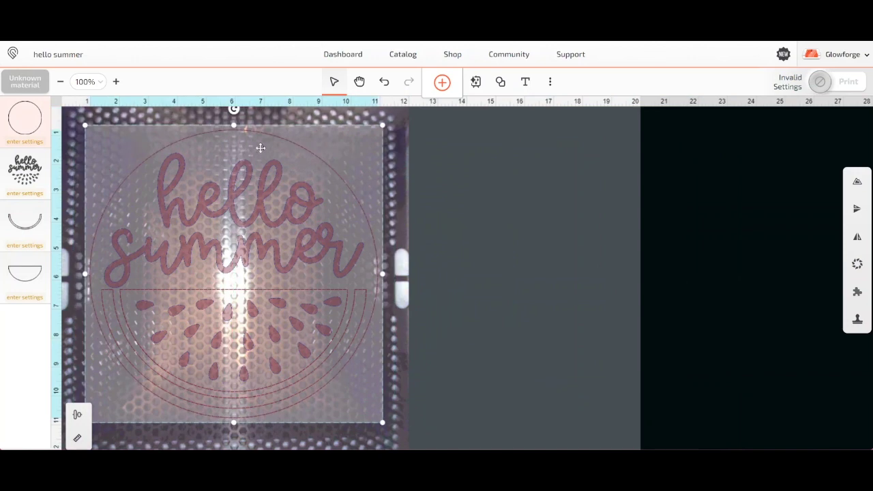
- Choose Medium Basswood Hardwood as the material and set the hello summer lettering and seeds layer to Cut
{"action": "left_click", "coordinate": [25, 81]}
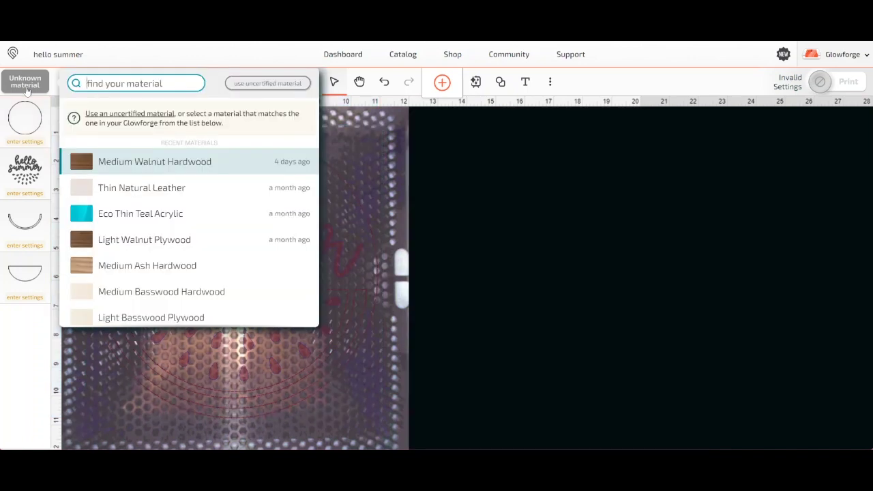
{"action": "left_click", "coordinate": [176, 290]}
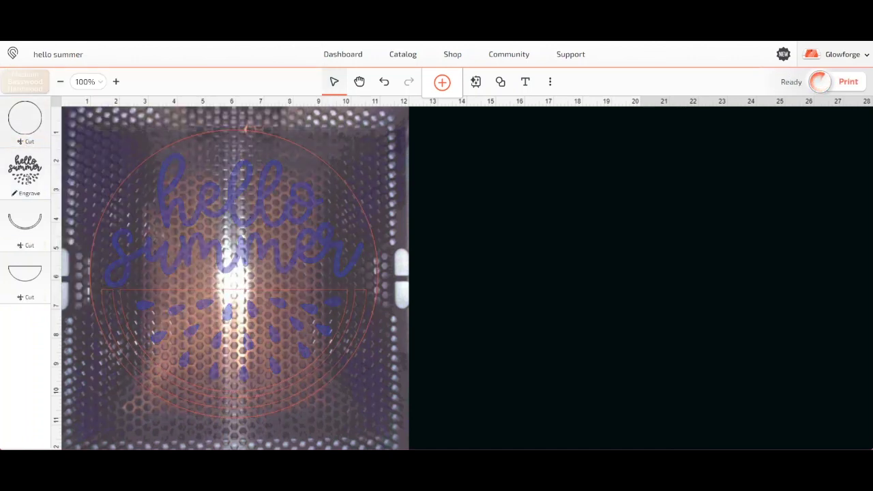
{"action": "left_click", "coordinate": [28, 196]}
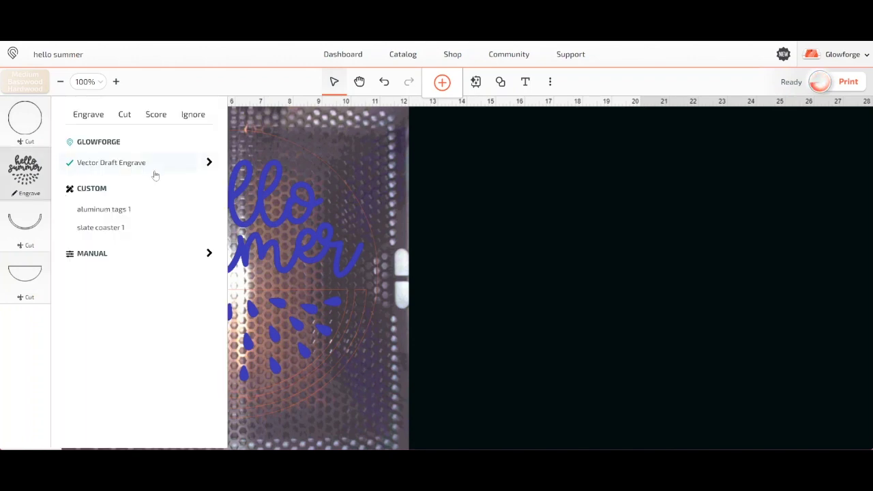
{"action": "left_click", "coordinate": [123, 116]}
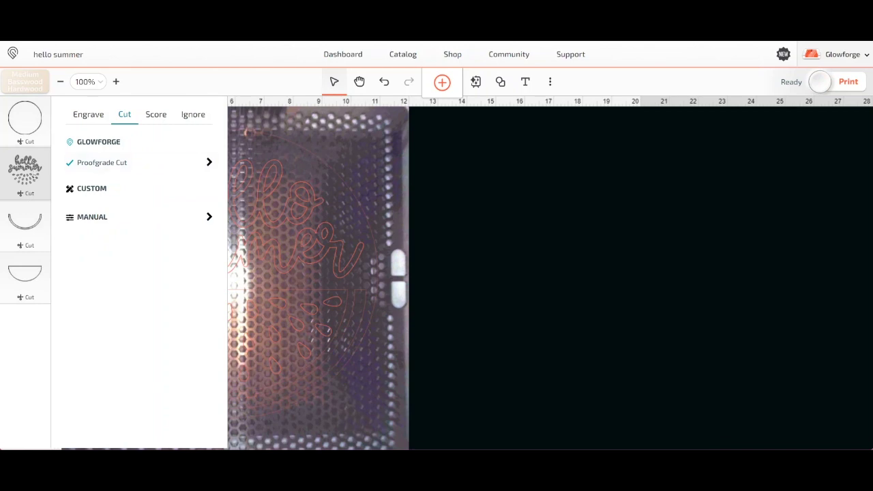
{"action": "left_click", "coordinate": [89, 116]}
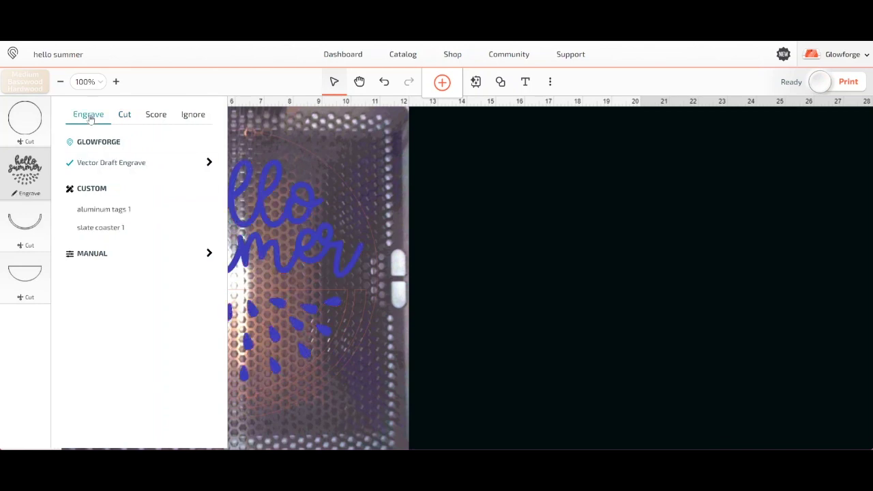
{"action": "left_click", "coordinate": [127, 115]}
{"action": "left_click", "coordinate": [515, 265]}
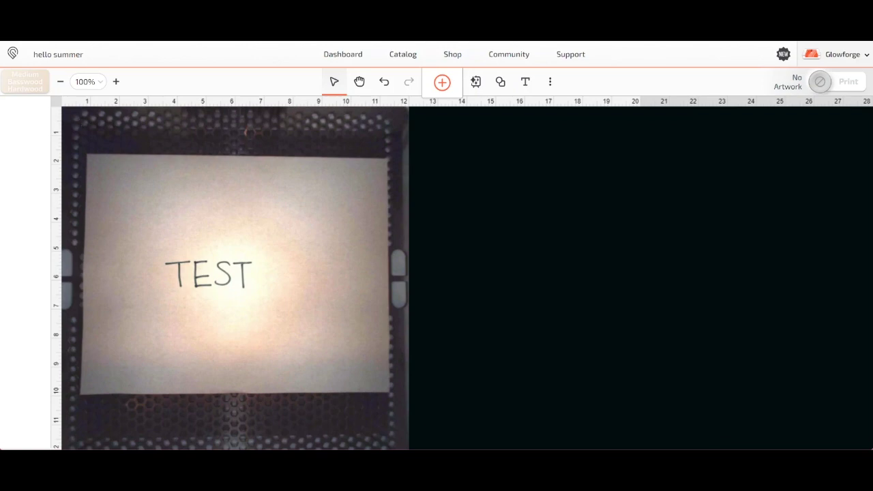
- Trace the handwritten word TEST on the sheet in the bed and place it as artwork
{"action": "left_click", "coordinate": [442, 82]}
{"action": "left_click", "coordinate": [502, 65]}
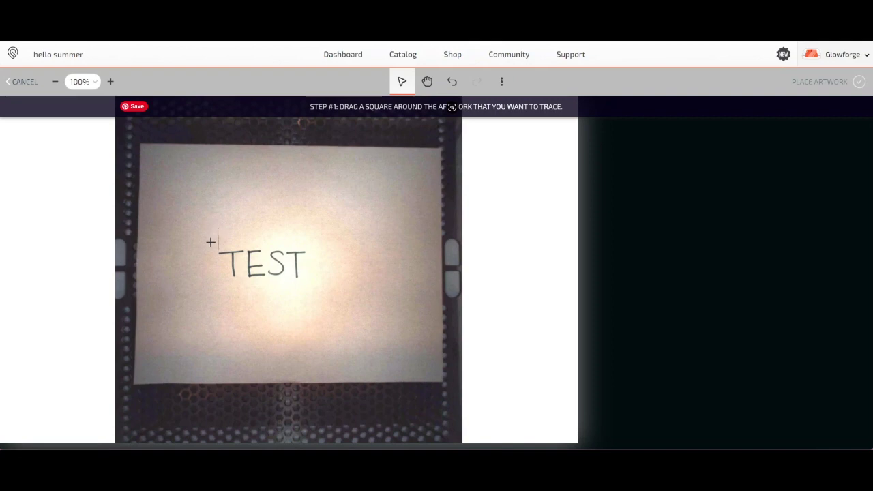
{"action": "left_click_drag", "start_coordinate": [212, 242], "coordinate": [310, 285]}
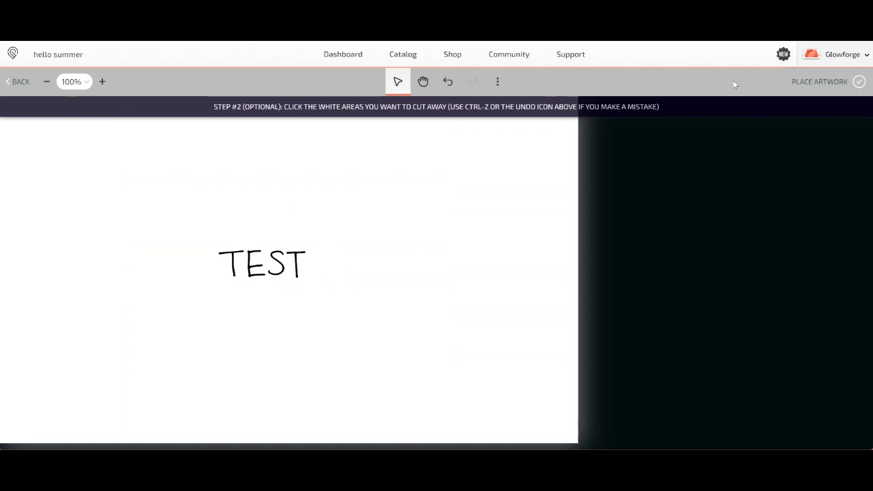
{"action": "left_click", "coordinate": [846, 83]}
- Review the traced TEST artwork's image adjustment options and its engrave settings
{"action": "left_click", "coordinate": [706, 203]}
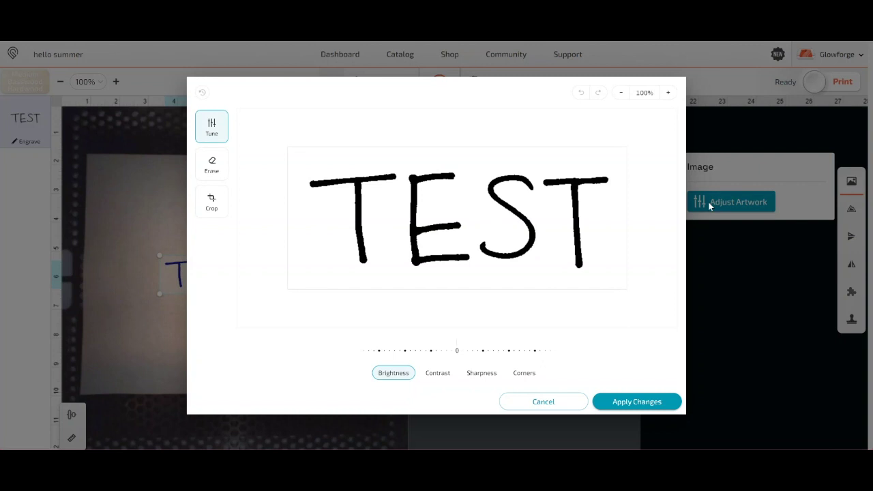
{"action": "left_click", "coordinate": [544, 403]}
{"action": "left_click", "coordinate": [25, 141]}
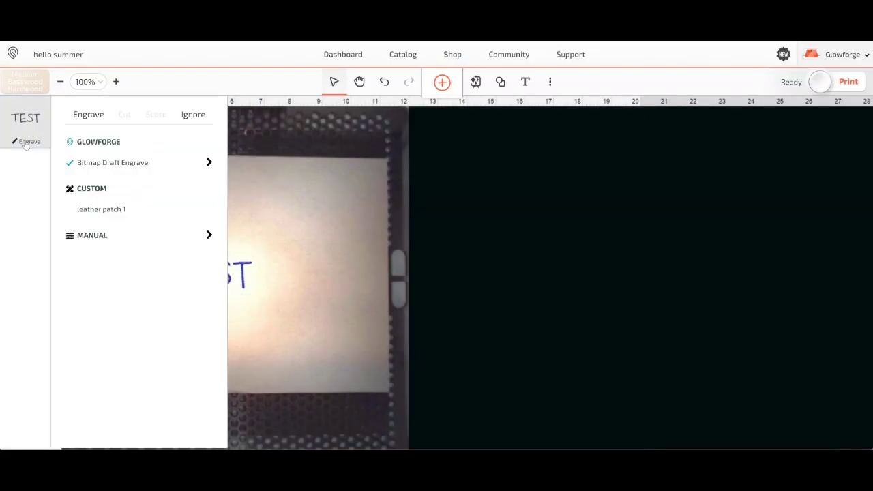
{"action": "left_click", "coordinate": [82, 116]}
{"action": "left_click", "coordinate": [28, 142]}
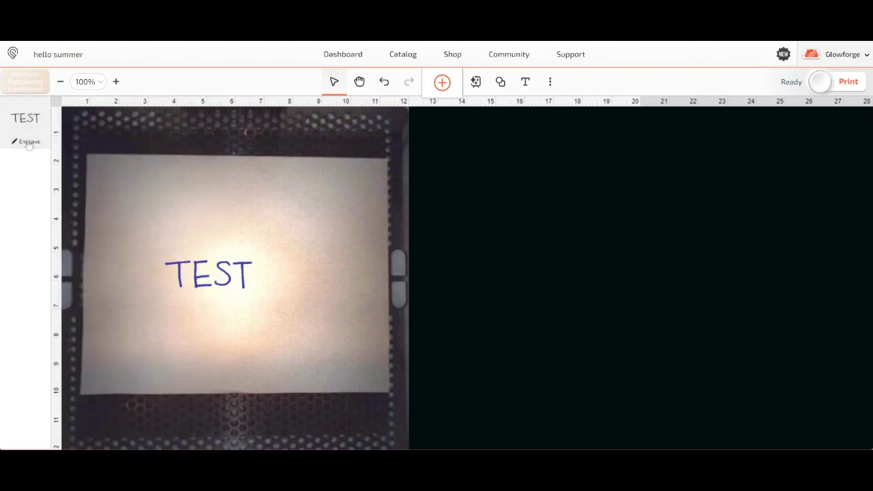
- Move the traced TEST artwork to just above and slightly right of the original handwriting on the sheet
{"action": "left_click", "coordinate": [244, 276]}
{"action": "left_click_drag", "start_coordinate": [244, 276], "coordinate": [330, 217]}
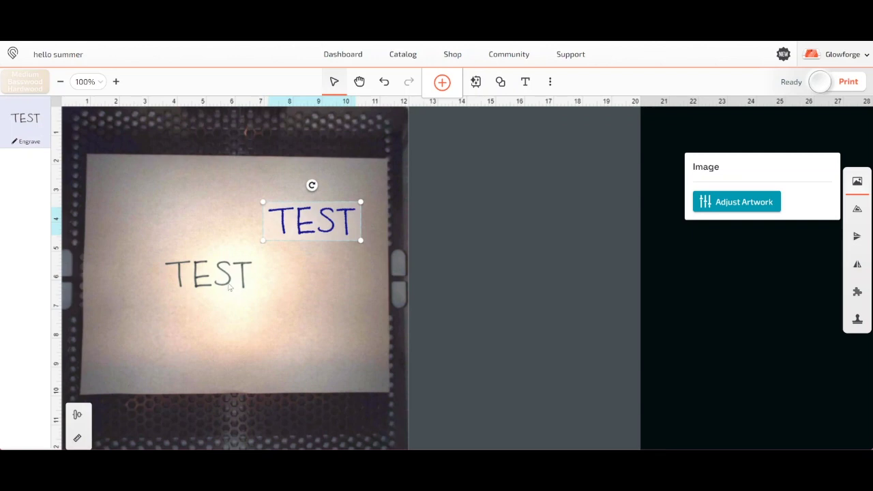
{"action": "left_click_drag", "start_coordinate": [334, 222], "coordinate": [298, 230]}
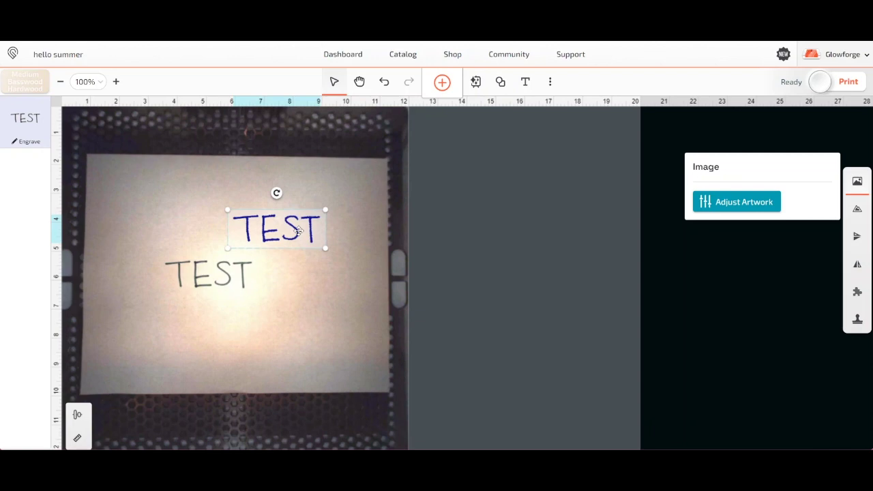
{"action": "left_click_drag", "start_coordinate": [298, 230], "coordinate": [278, 233]}
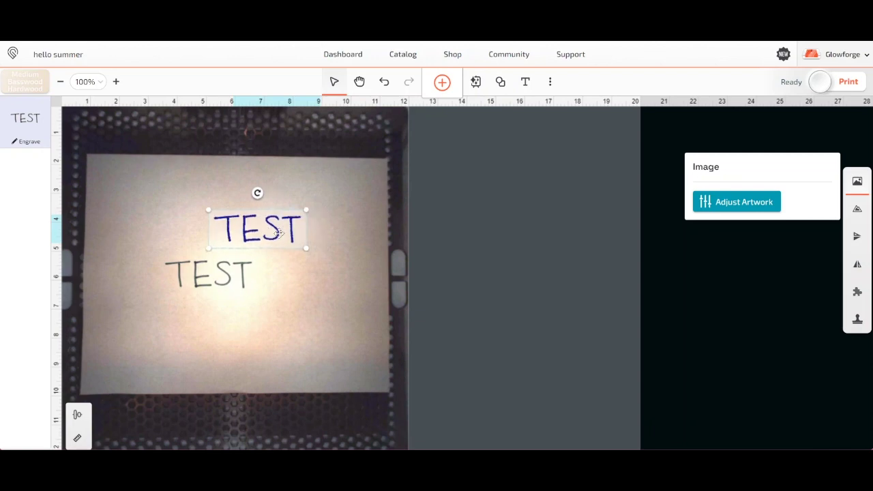